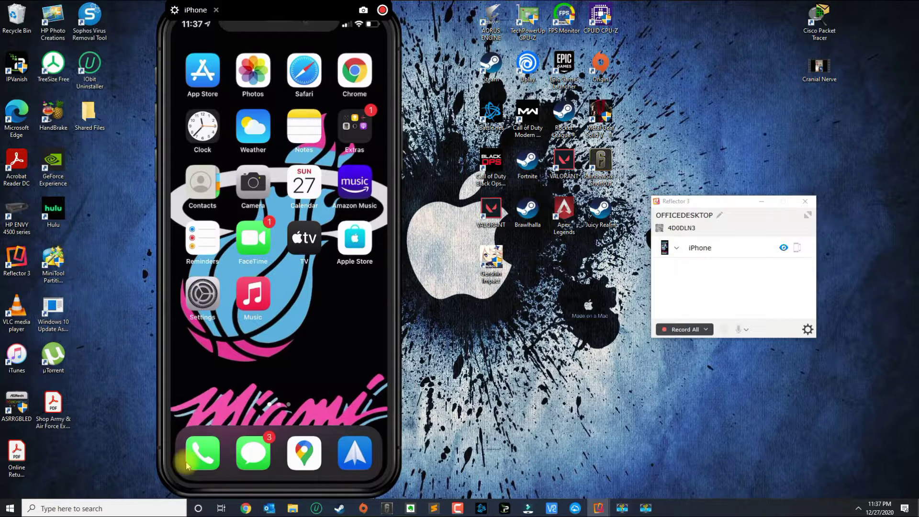
- Open Phone voicemail and bring up its Greeting options
left_click(196, 448)
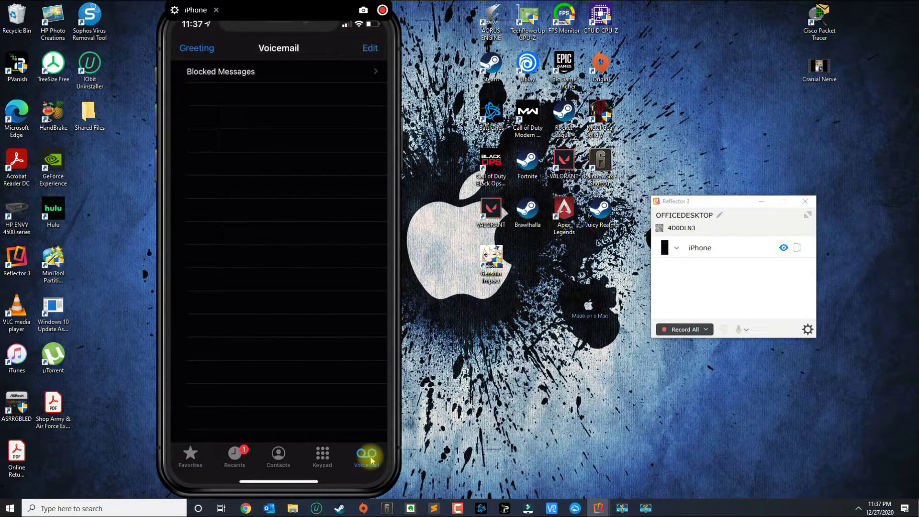
left_click(198, 49)
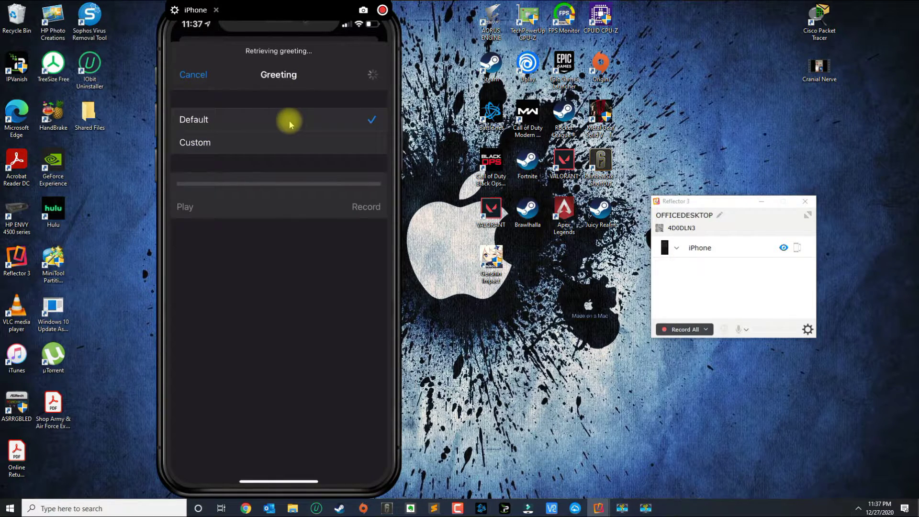
- Choose the Custom voicemail greeting and save it
left_click(257, 140)
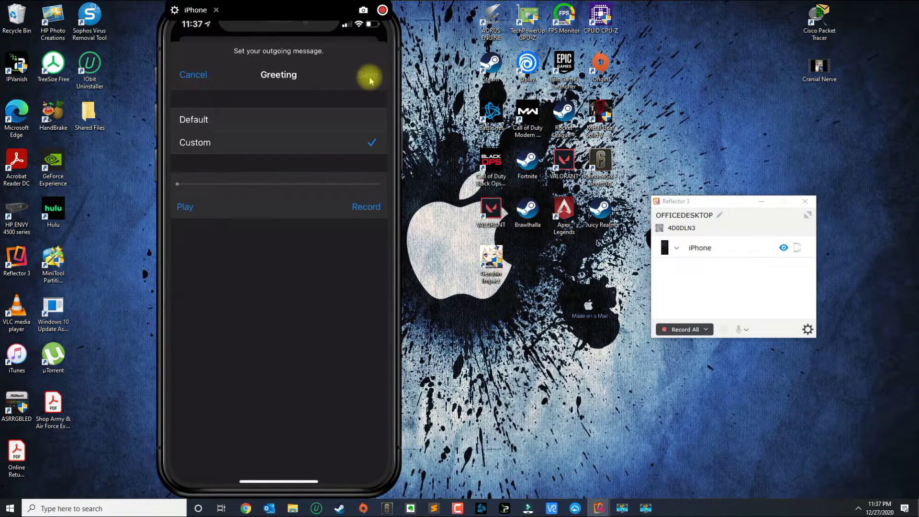
left_click(369, 76)
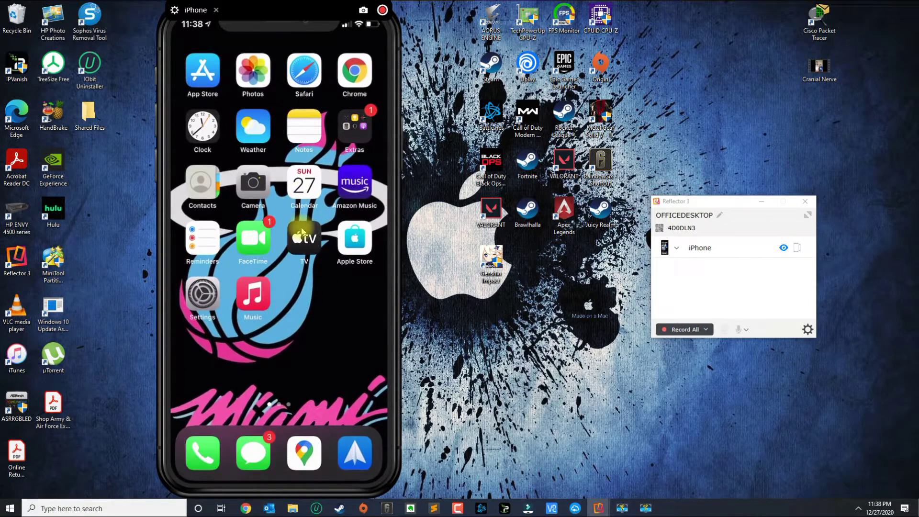
- Go to the Phone page in the Settings app
left_click(204, 294)
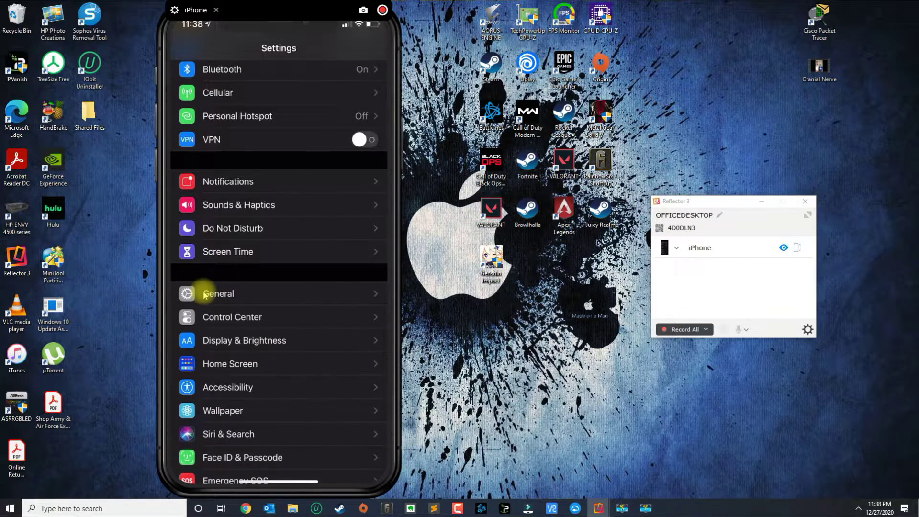
scroll(204, 294, "down", 5)
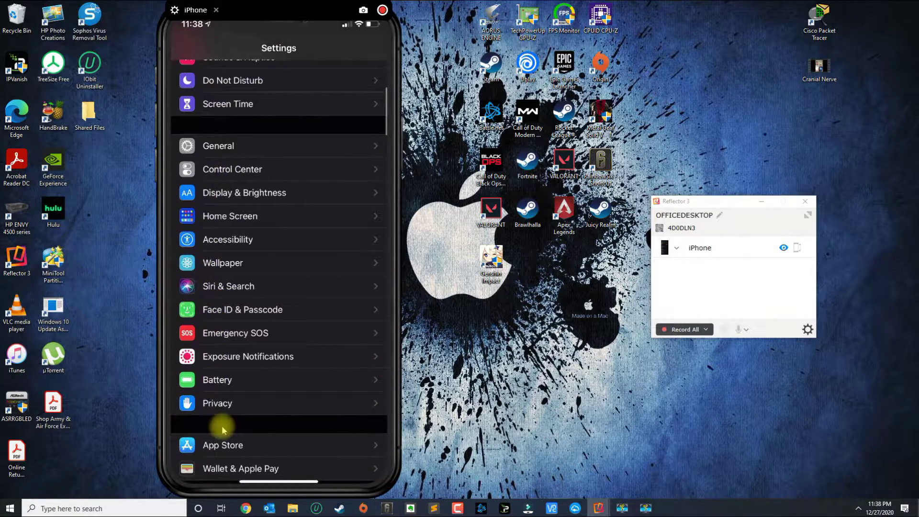
scroll(248, 338, "down", 4)
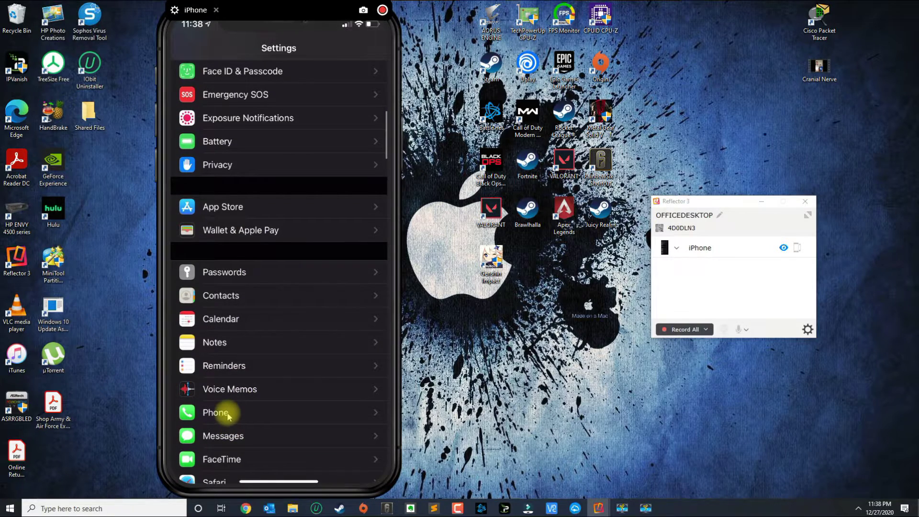
left_click(227, 413)
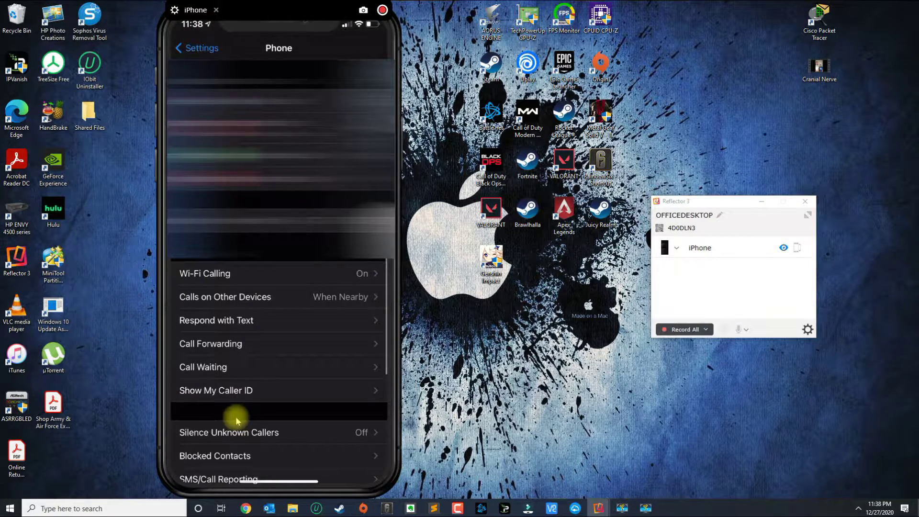
scroll(275, 389, "down", 3)
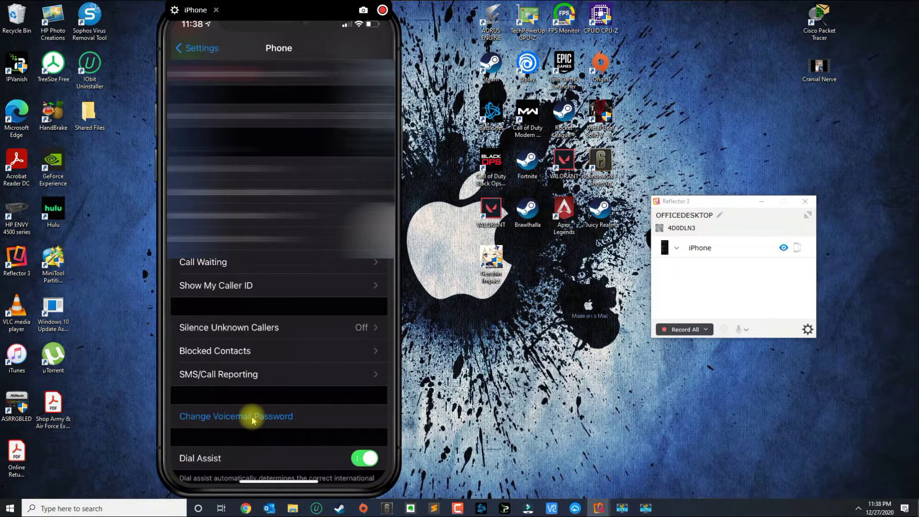
- Choose Change Voicemail Password in Phone settings
left_click(252, 417)
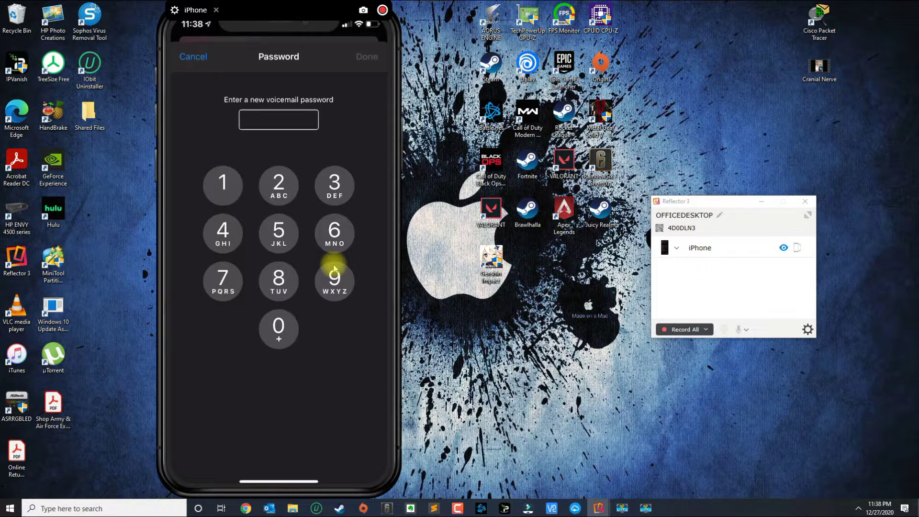